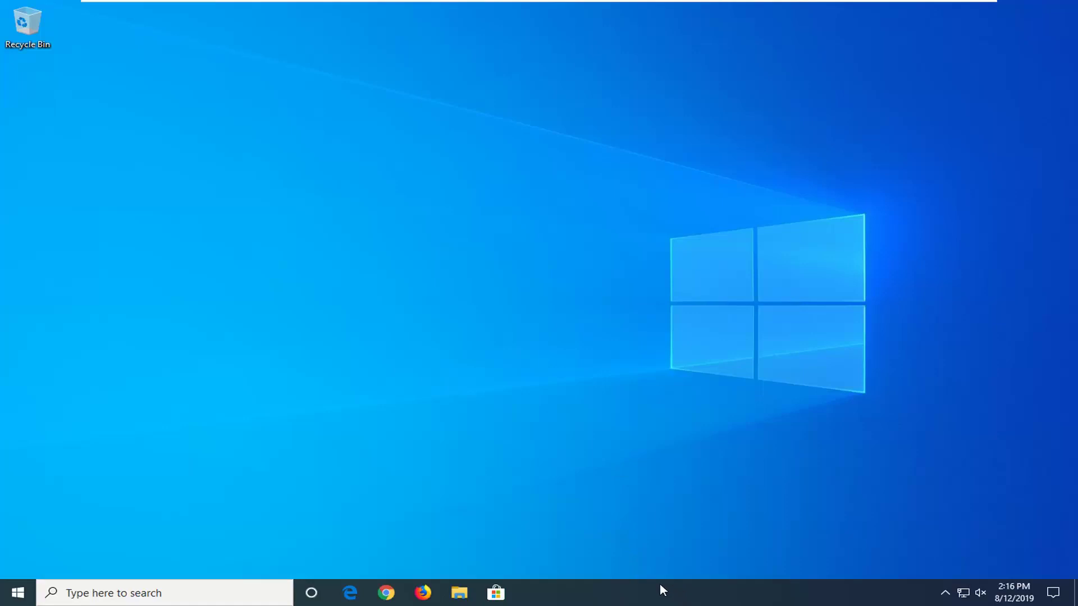
- Disable VMware Tools Core Service in Task Manager's Startup list, then close Task Manager
{"action": "right_click", "coordinate": [646, 591]}
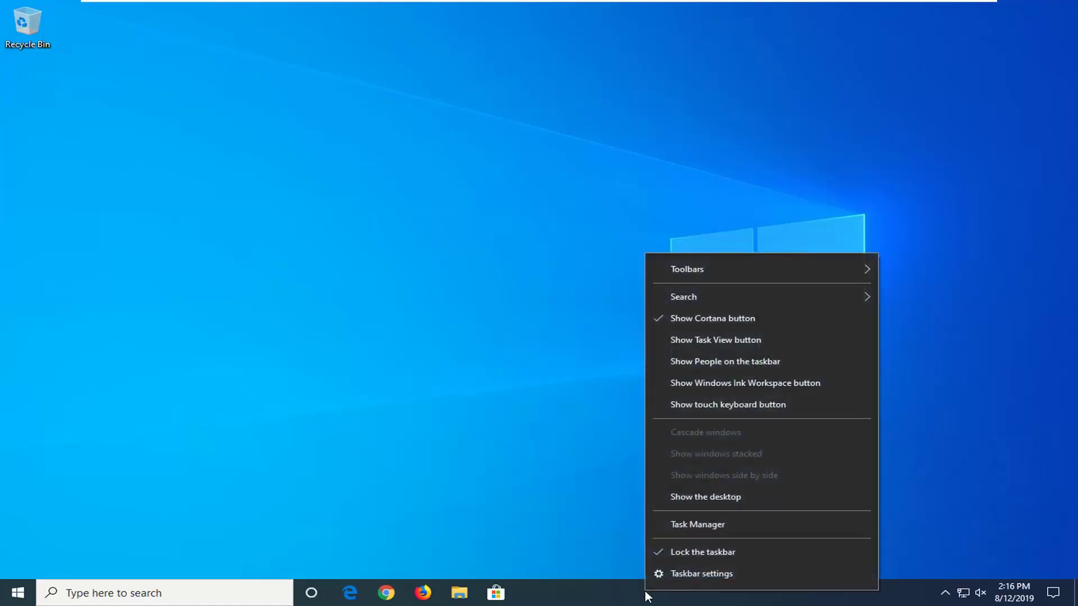
{"action": "left_click", "coordinate": [673, 524]}
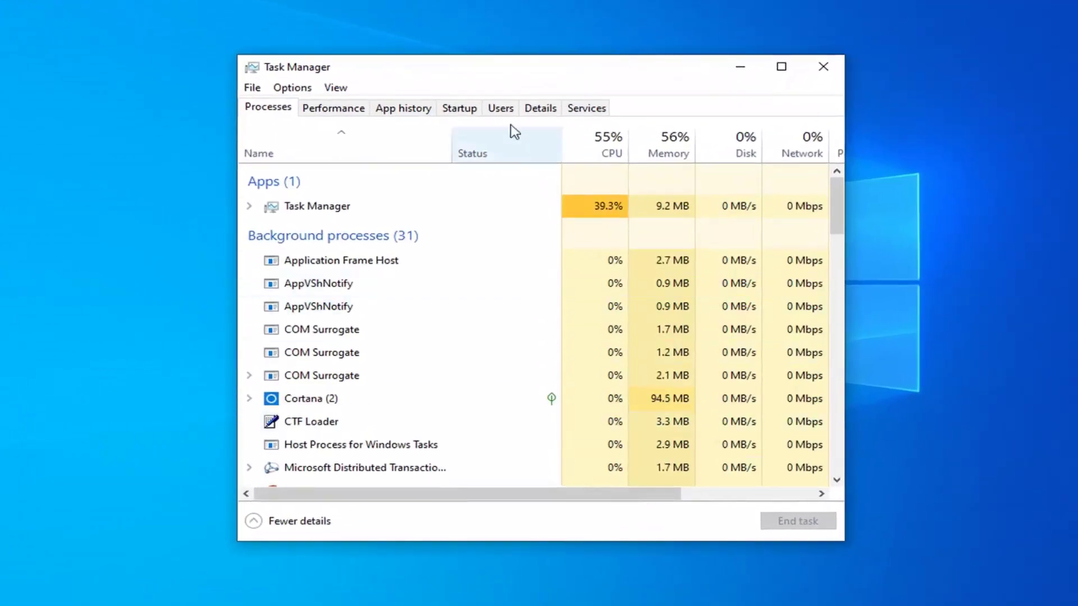
{"action": "left_click", "coordinate": [473, 110]}
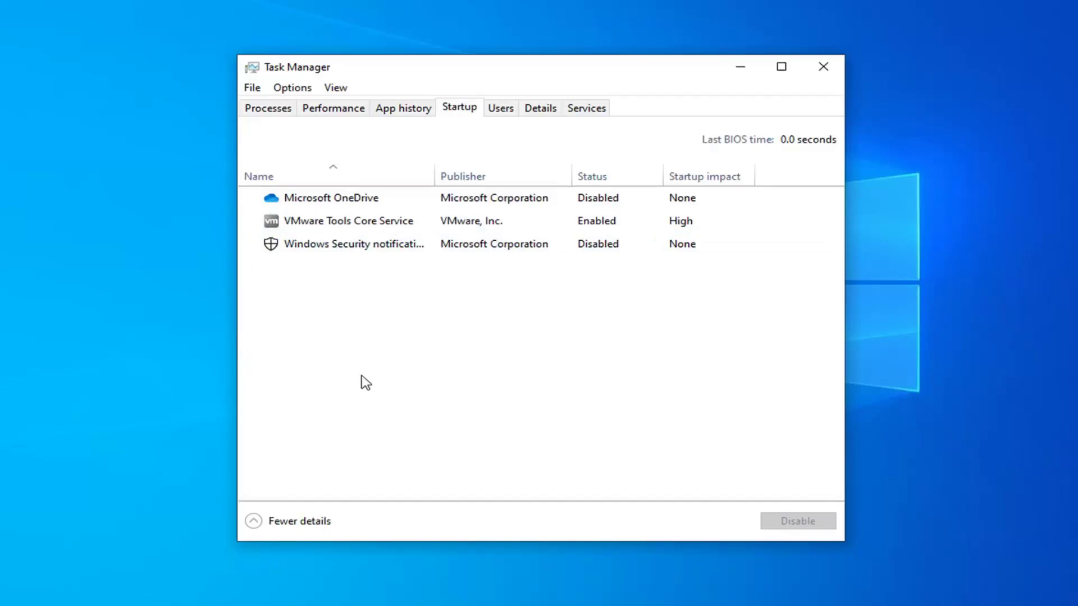
{"action": "left_click", "coordinate": [312, 222]}
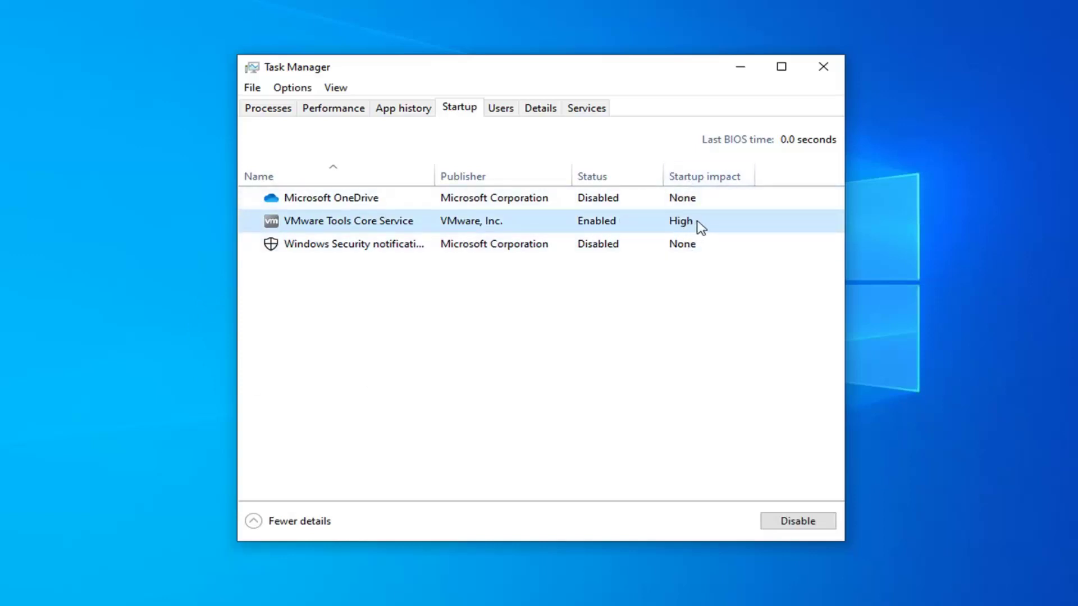
{"action": "left_click", "coordinate": [602, 202]}
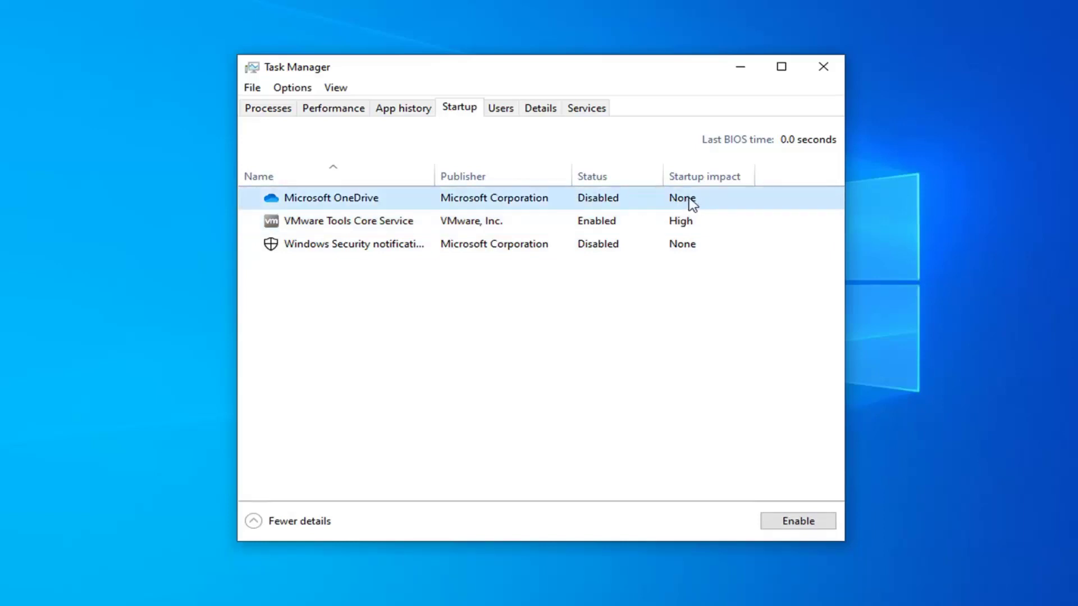
{"action": "left_click", "coordinate": [349, 223]}
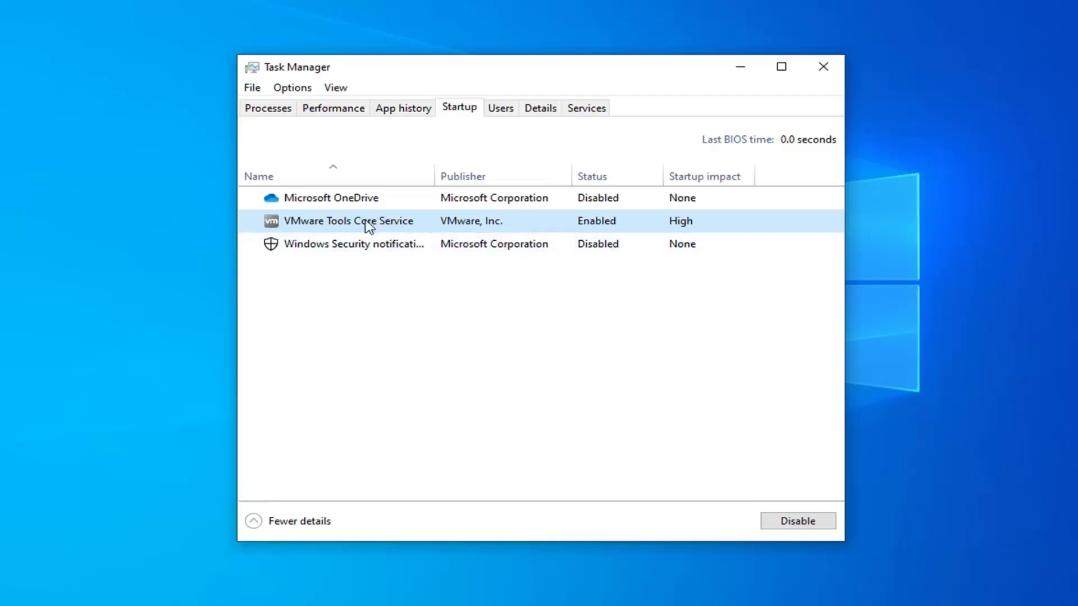
{"action": "left_click", "coordinate": [806, 525]}
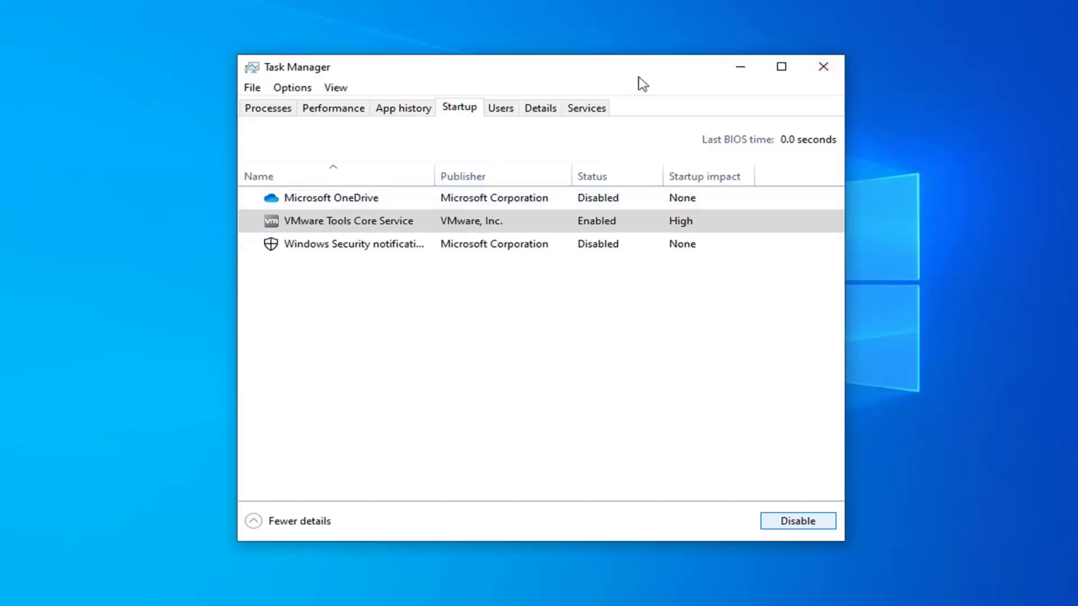
{"action": "left_click", "coordinate": [823, 67]}
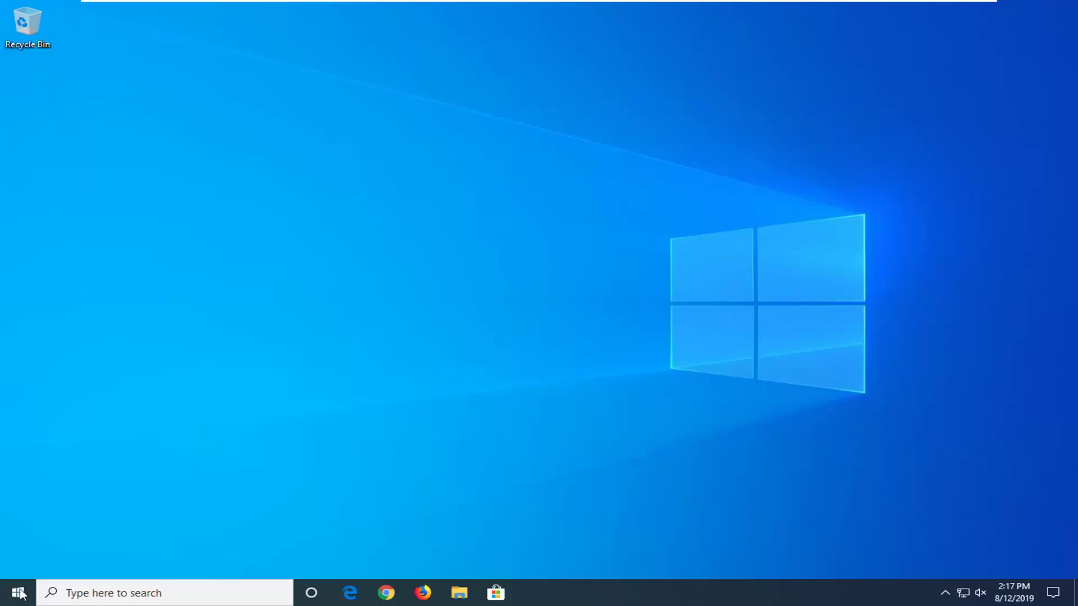
- Open Control Panel from a Start search for 'control panel' and keep the Large icons view
{"action": "left_click", "coordinate": [19, 593]}
{"action": "type", "text": "control panel"}
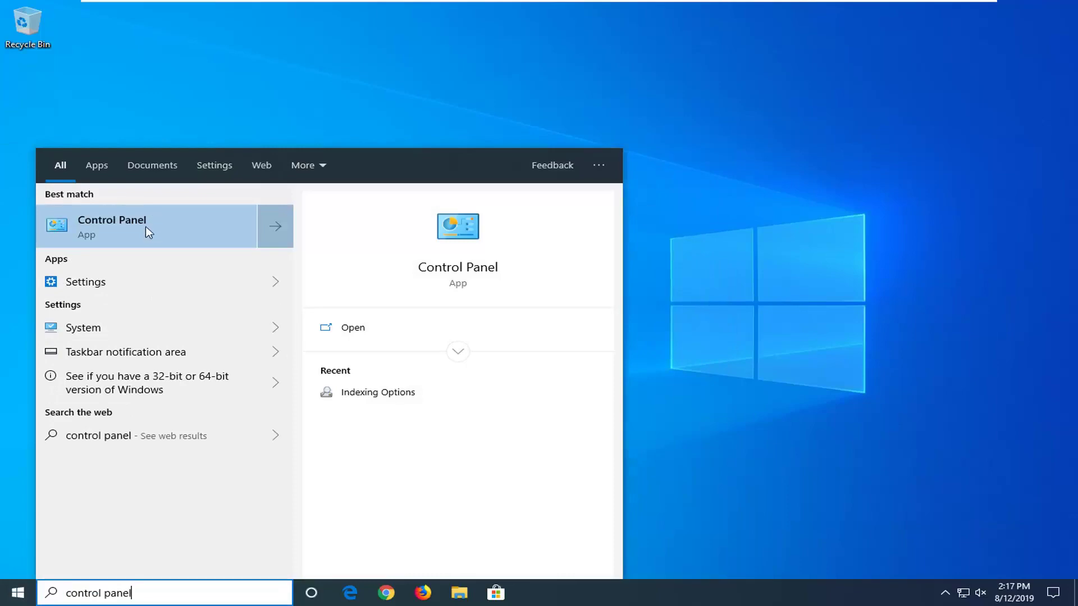
{"action": "left_click", "coordinate": [147, 230]}
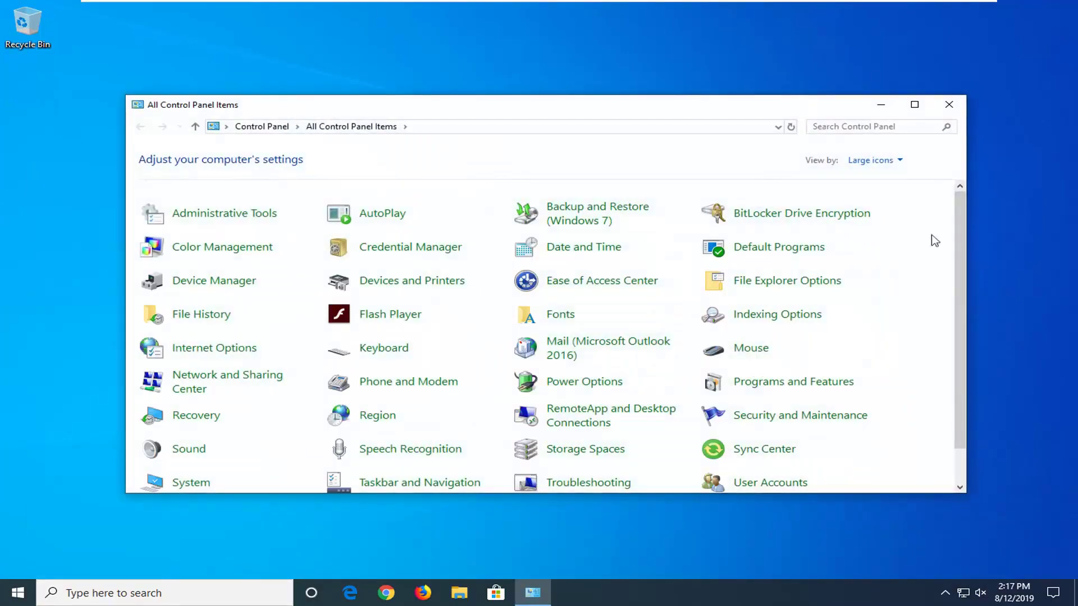
{"action": "left_click", "coordinate": [874, 160]}
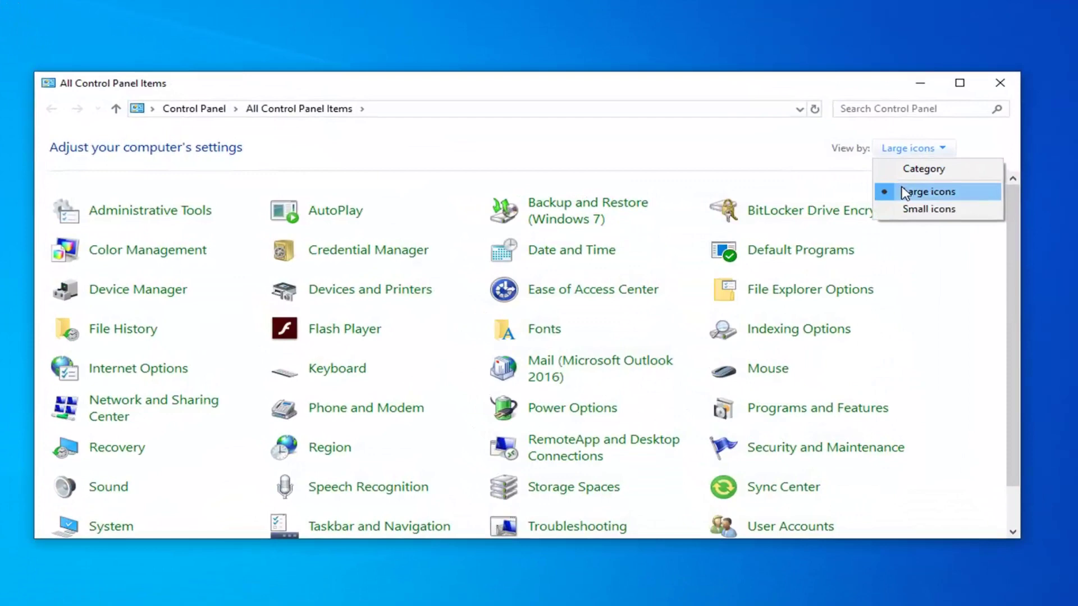
{"action": "left_click", "coordinate": [887, 195]}
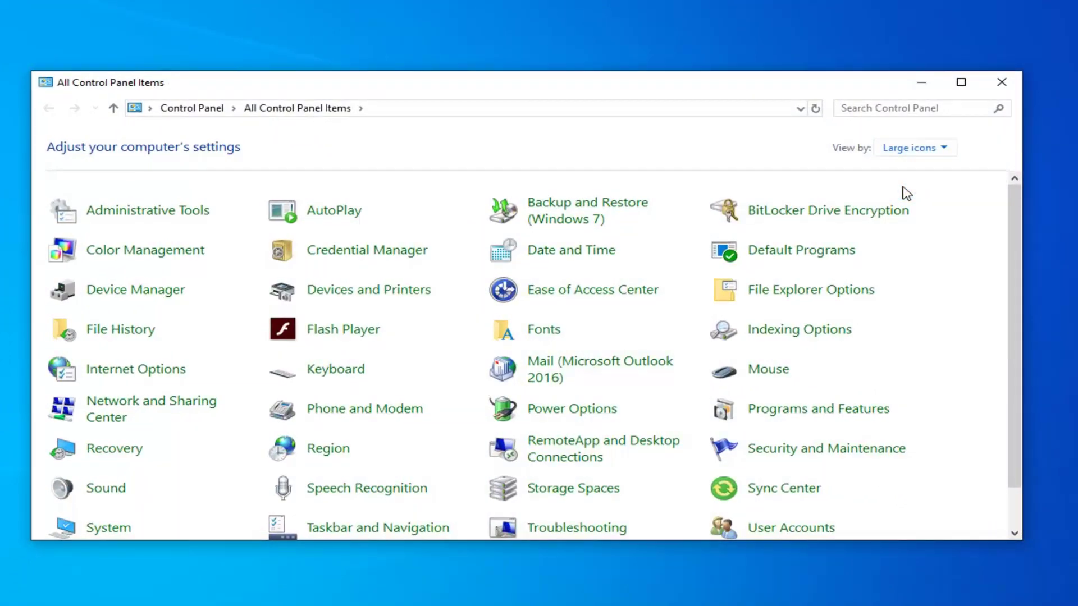
- Open Power Options and its 'Choose what the power button does' shutdown settings
{"action": "left_click", "coordinate": [573, 410]}
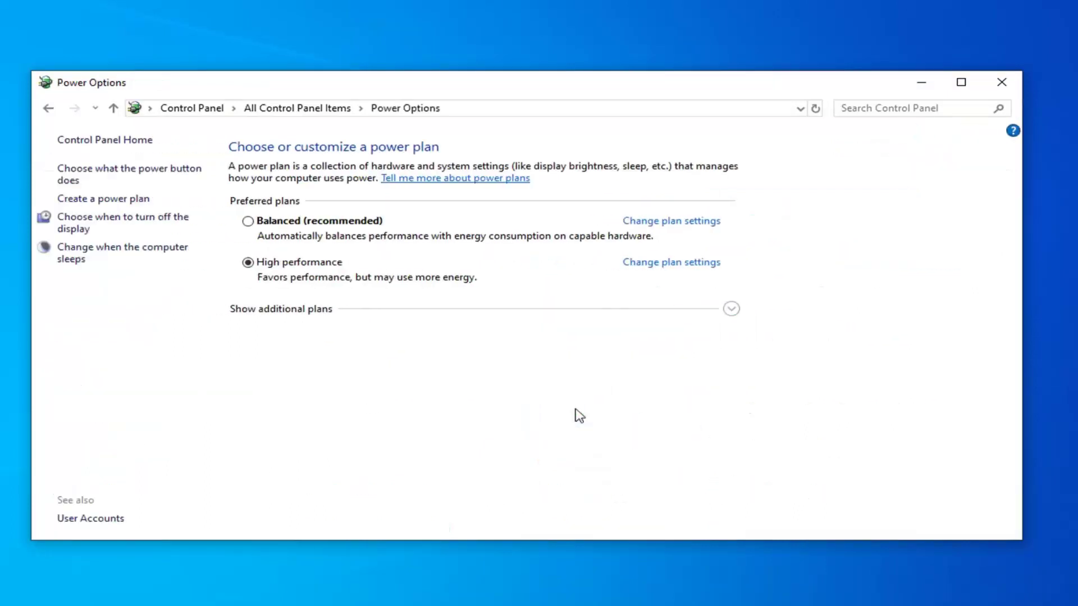
{"action": "left_click", "coordinate": [99, 172]}
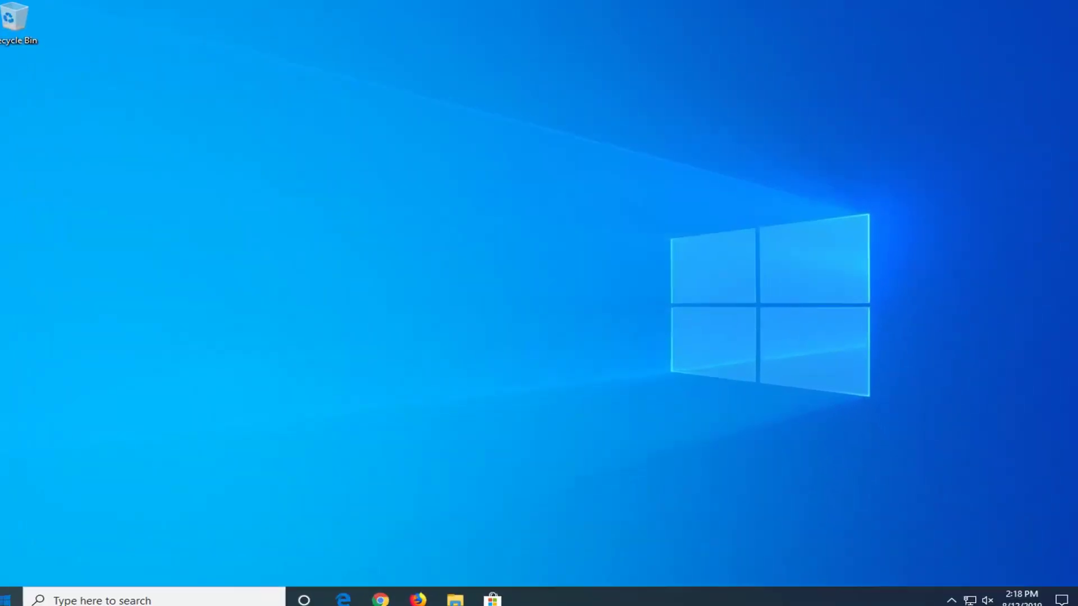
- Open Performance Options from an 'adjust performance' search and bring up its Virtual Memory dialog from the Advanced tab
{"action": "left_click", "coordinate": [10, 598]}
{"action": "type", "text": "adjust performance"}
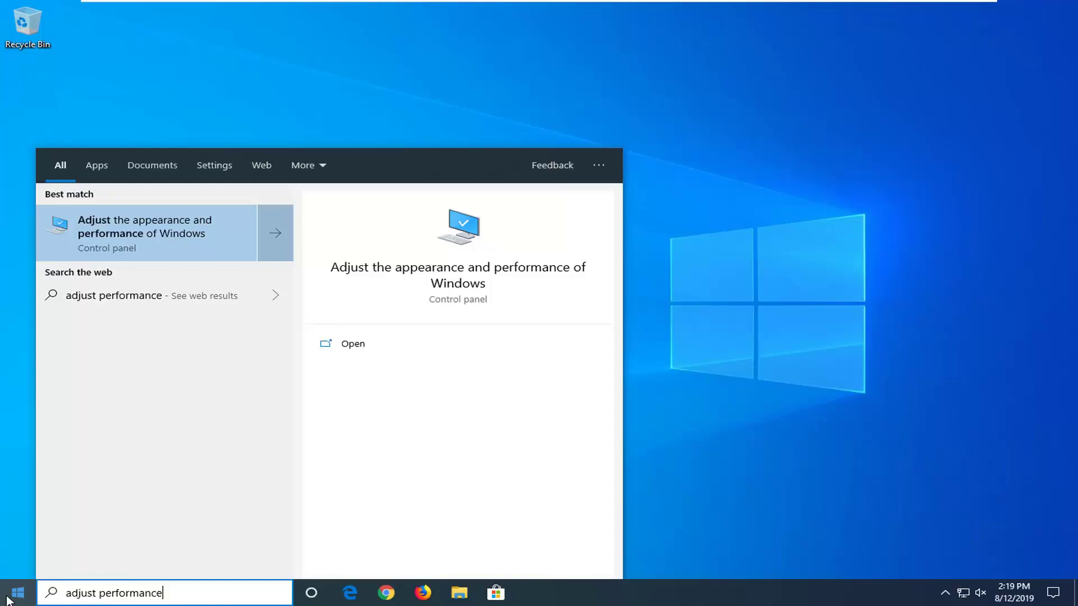
{"action": "left_click", "coordinate": [122, 241]}
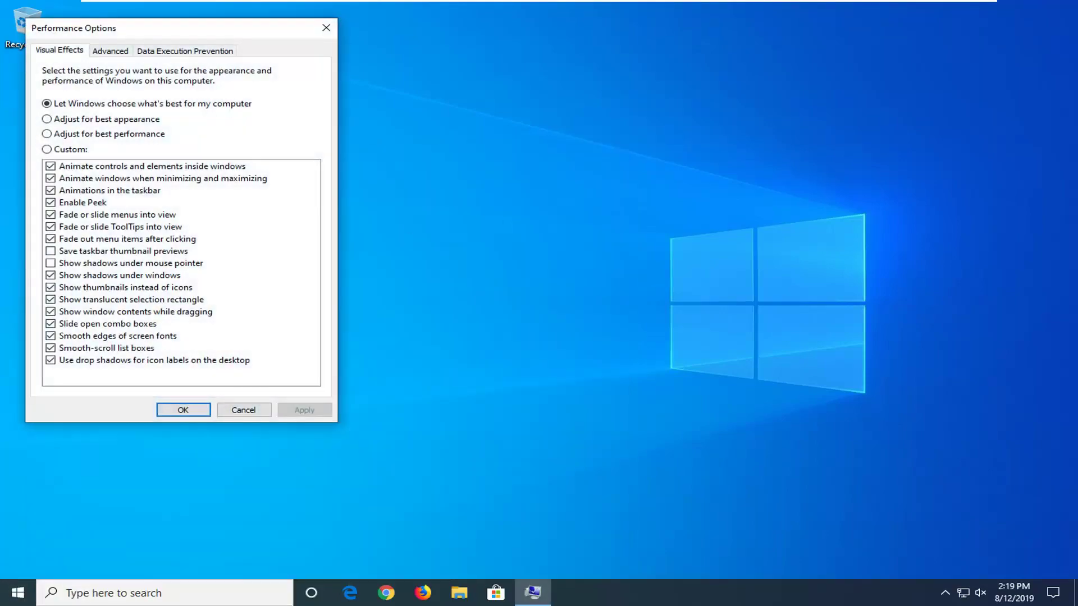
{"action": "left_click_drag", "start_coordinate": [124, 31], "coordinate": [395, 87]}
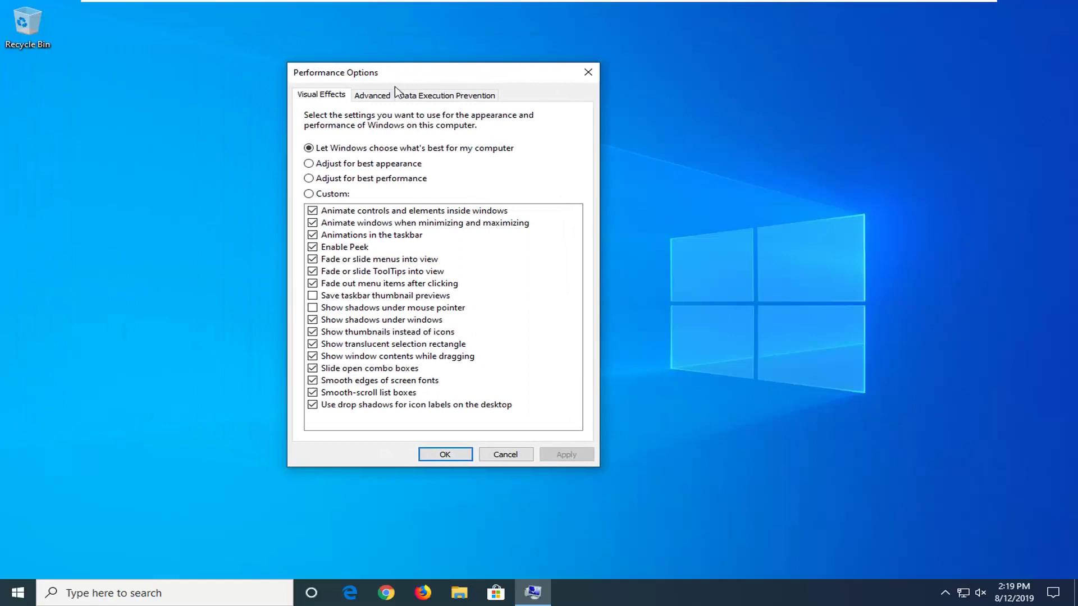
{"action": "left_click", "coordinate": [375, 97]}
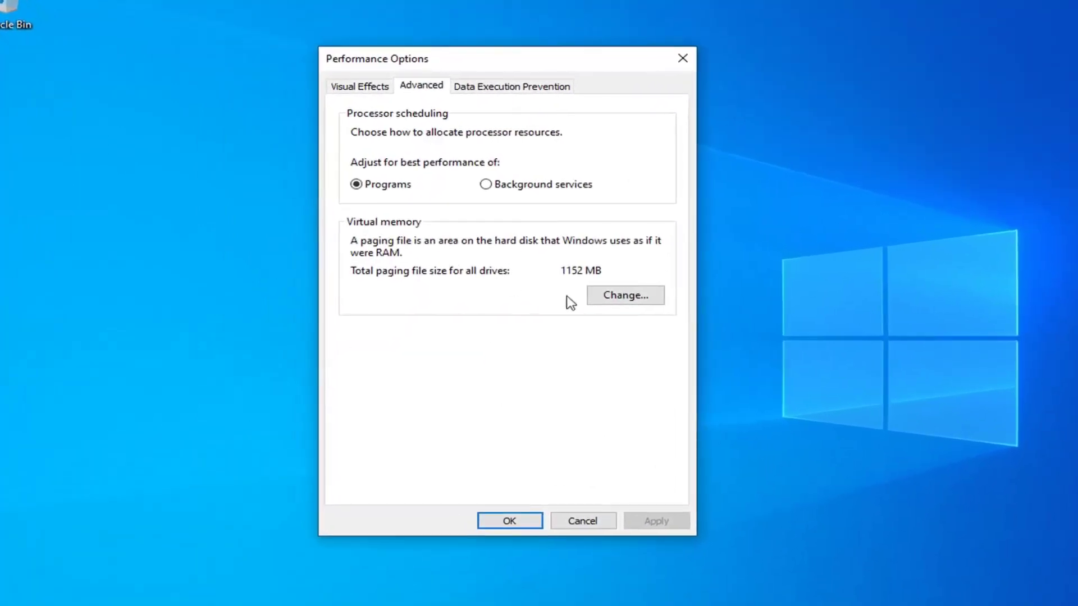
{"action": "left_click", "coordinate": [613, 297]}
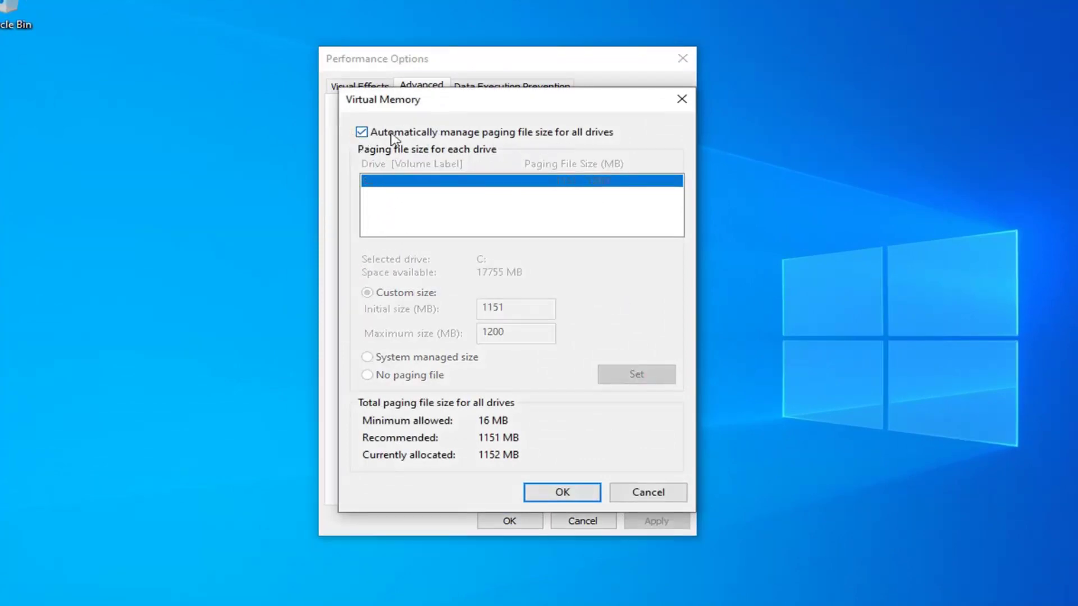
- Replace automatic paging with a custom C: paging file of 1151 MB initial and 1200 MB maximum
{"action": "left_click", "coordinate": [361, 132]}
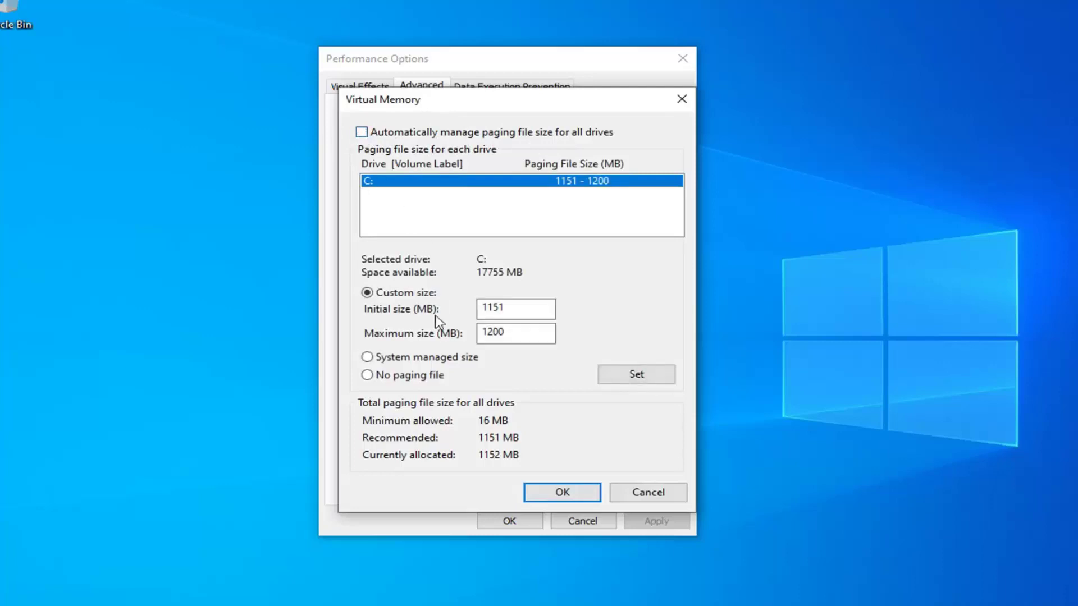
{"action": "left_click", "coordinate": [366, 292]}
{"action": "left_click", "coordinate": [492, 308]}
{"action": "left_click", "coordinate": [508, 332]}
{"action": "left_click", "coordinate": [560, 494]}
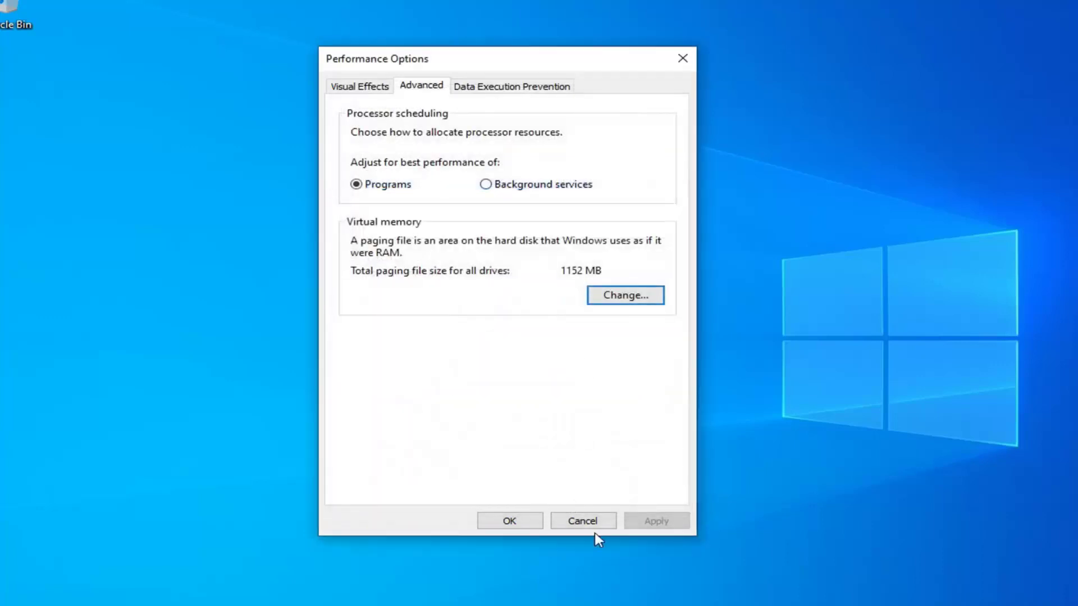
- Close Performance Options with OK and search Start for 'windows features'
{"action": "left_click", "coordinate": [508, 521]}
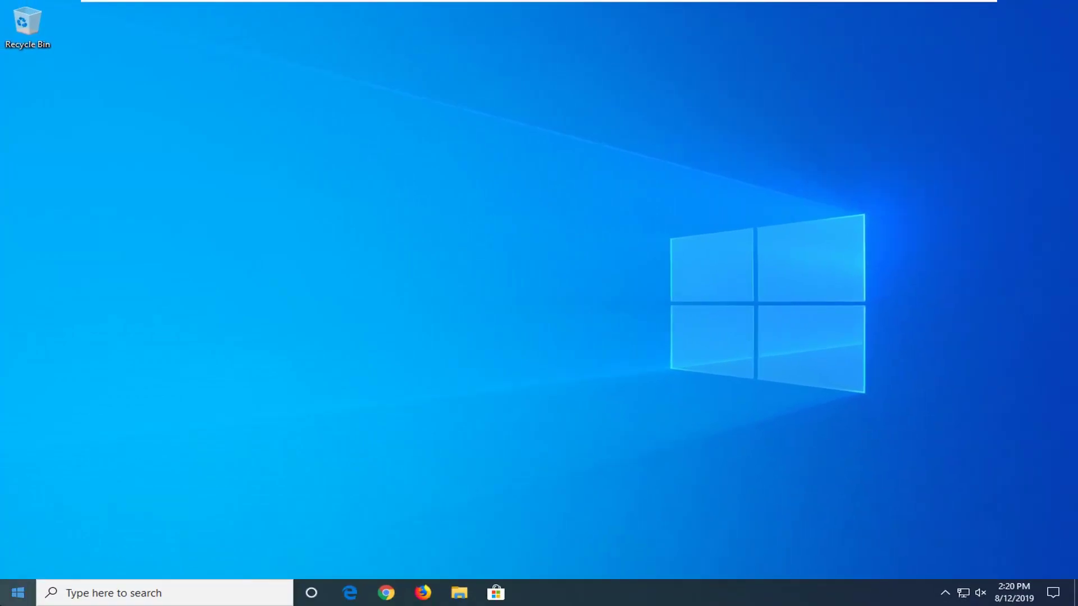
{"action": "left_click", "coordinate": [10, 594]}
{"action": "type", "text": "windo"}
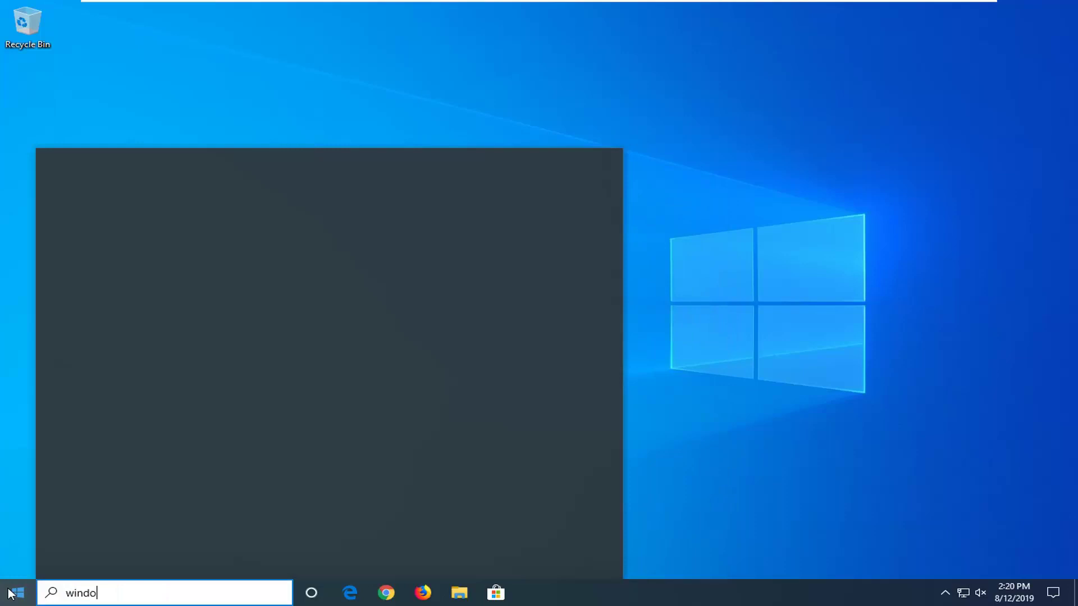
{"action": "type", "text": "ws features"}
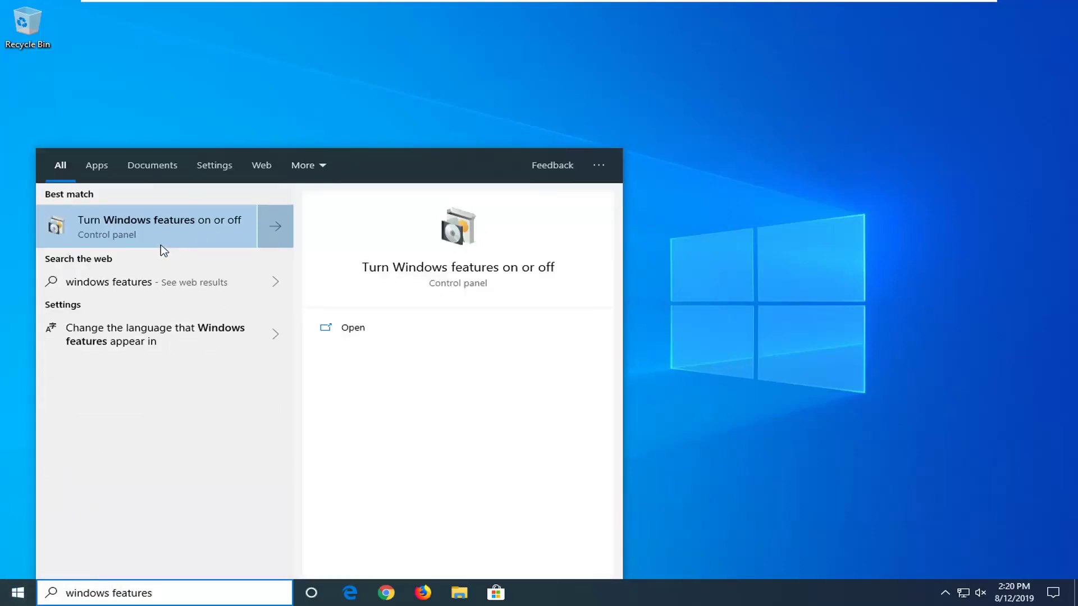
- Open Turn Windows features on or off and scroll the feature list down to Work Folders Client
{"action": "left_click", "coordinate": [166, 227]}
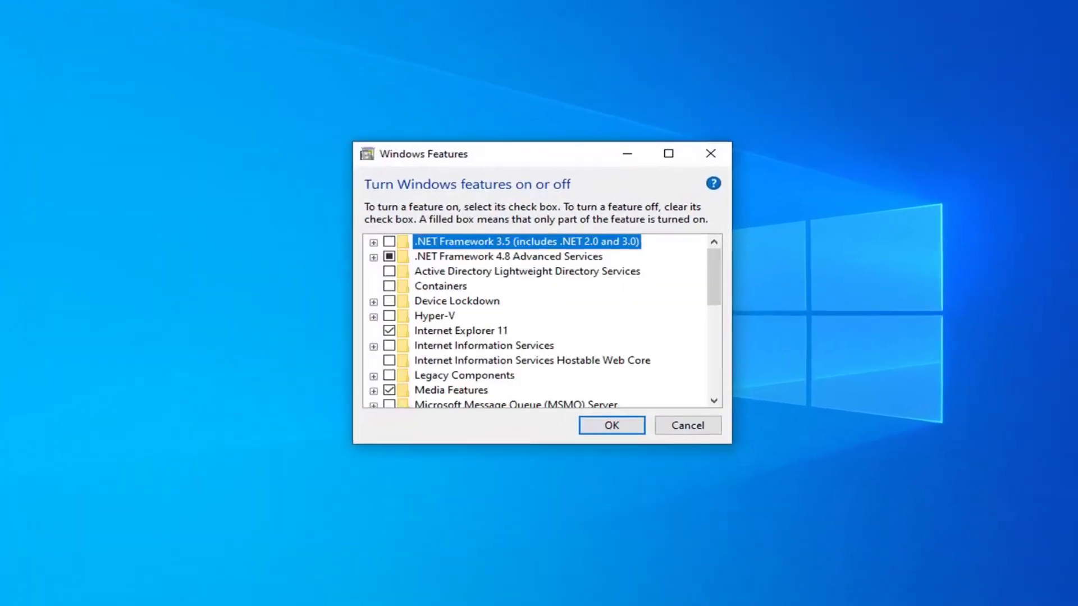
{"action": "scroll", "coordinate": [522, 305], "scroll_direction": "down", "scroll_amount": 2}
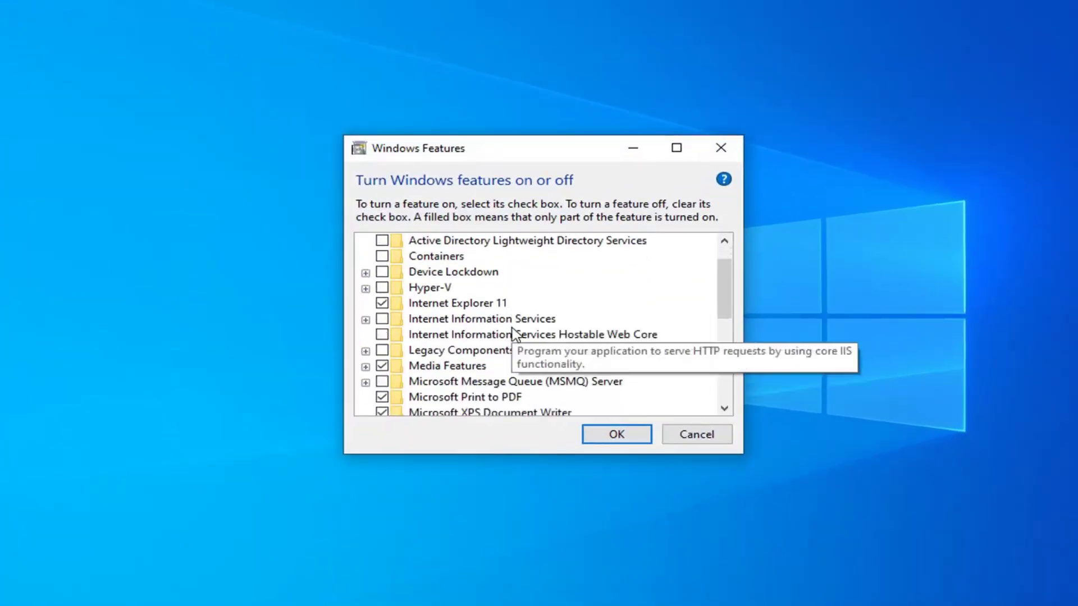
{"action": "scroll", "coordinate": [518, 332], "scroll_direction": "down", "scroll_amount": 5}
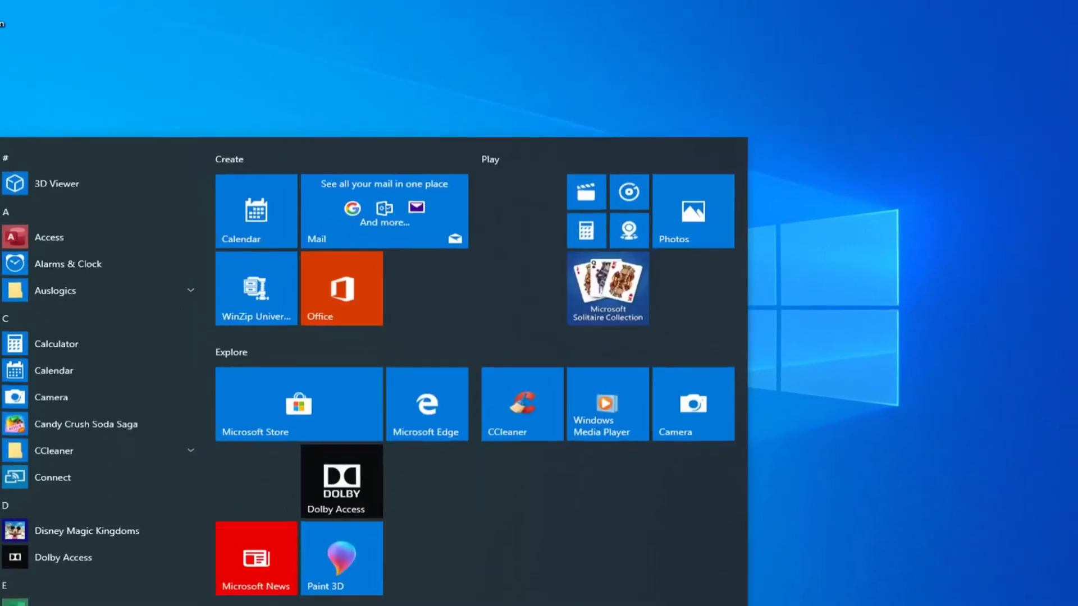
- Open Device Manager from a 'device' search, expand Display adapters, and right-click VMware SVGA 3D
{"action": "type", "text": "device manager"}
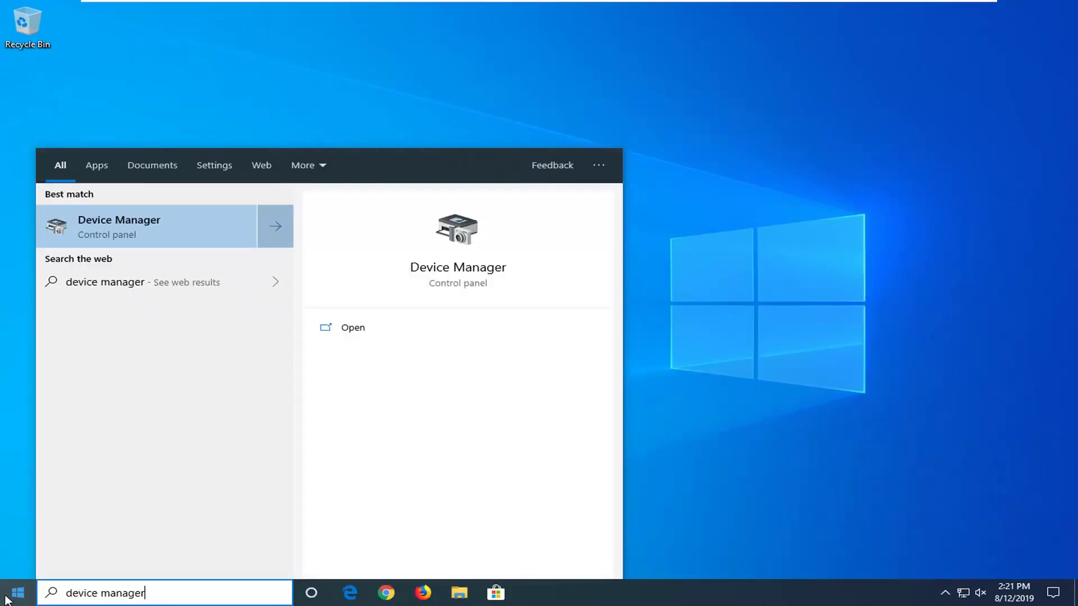
{"action": "left_click", "coordinate": [137, 236]}
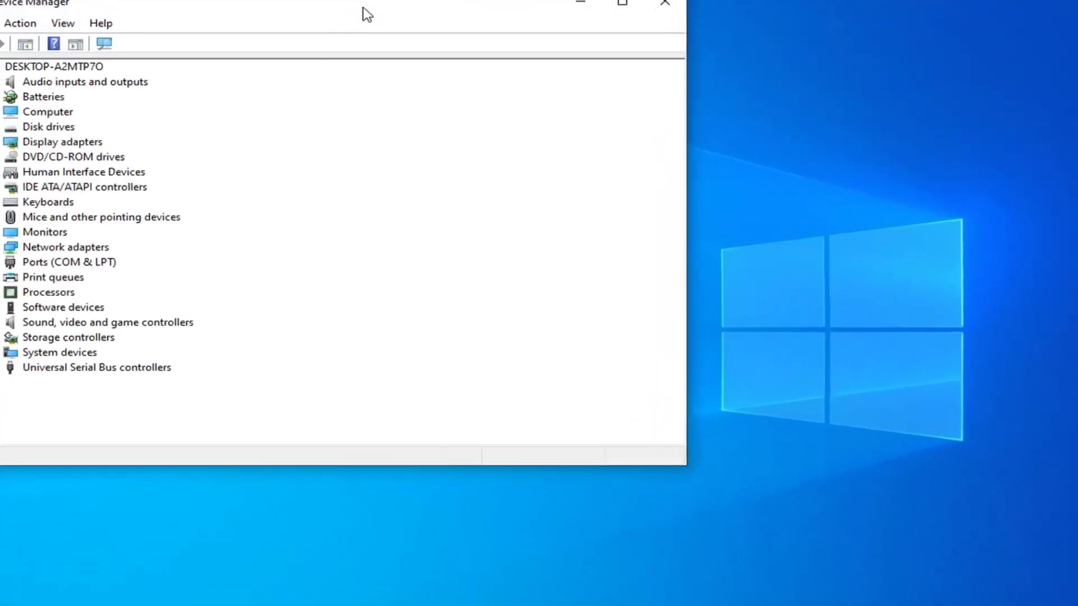
{"action": "left_click_drag", "start_coordinate": [368, 14], "coordinate": [562, 72]}
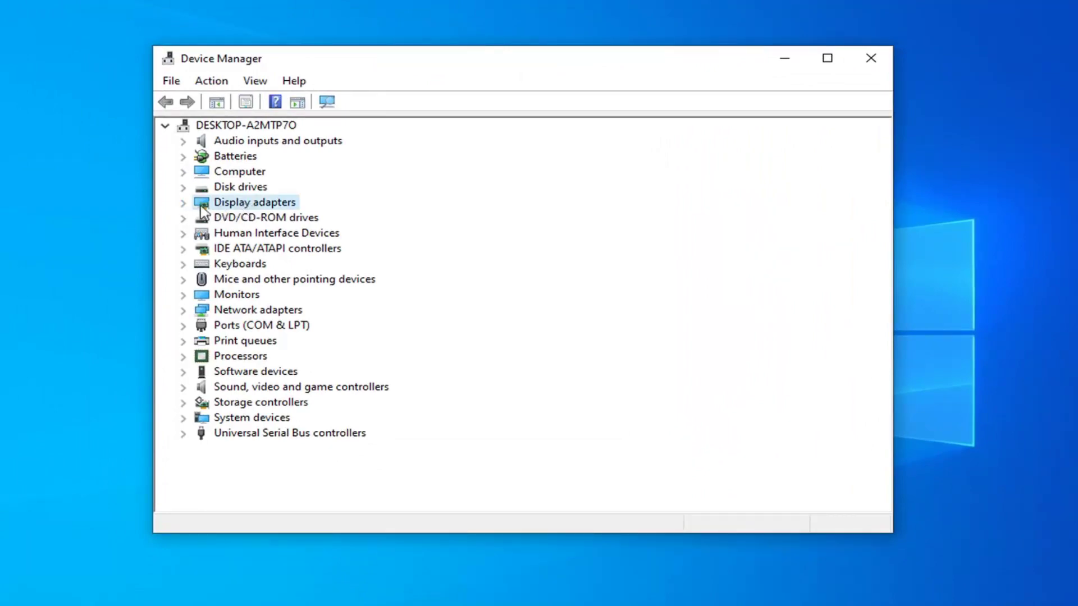
{"action": "double_click", "coordinate": [232, 206]}
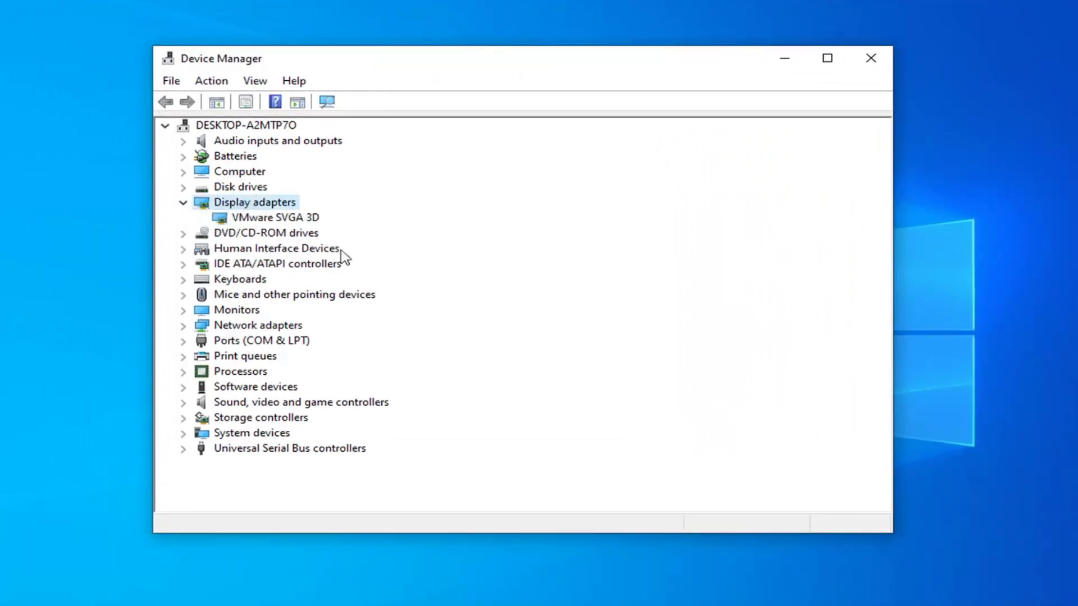
{"action": "left_click", "coordinate": [288, 222]}
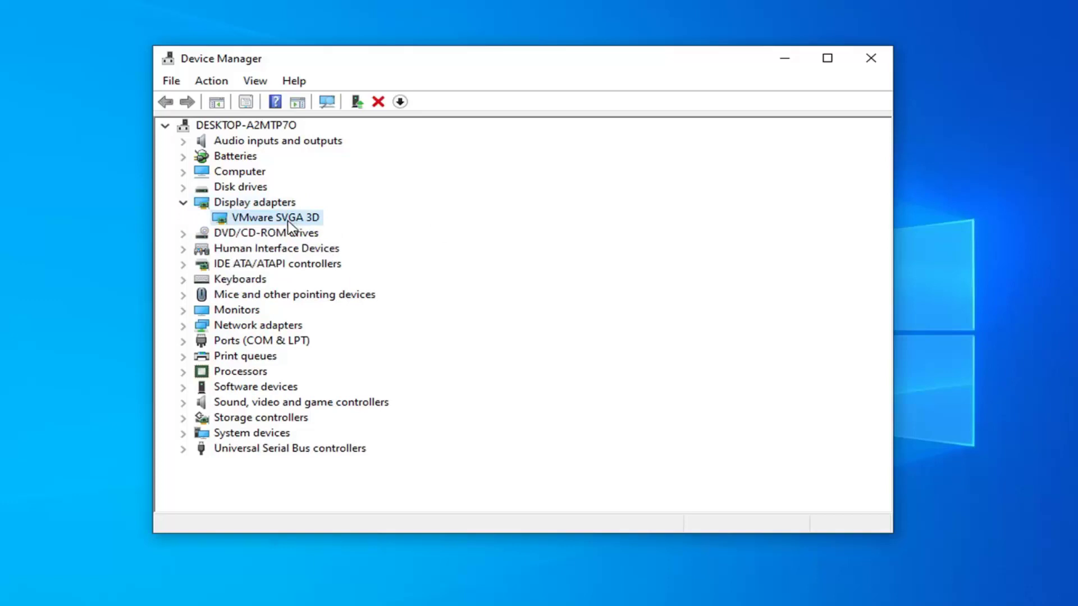
{"action": "right_click", "coordinate": [289, 223]}
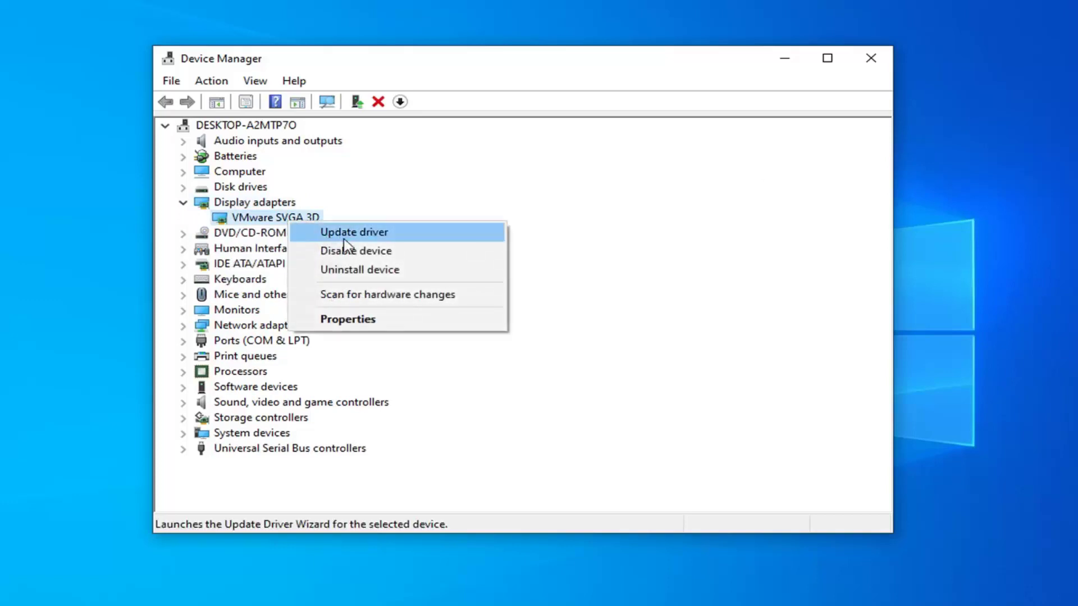
- Search automatically for an updated VMware SVGA 3D driver, confirm the best one is installed, and close the wizard
{"action": "left_click", "coordinate": [354, 235]}
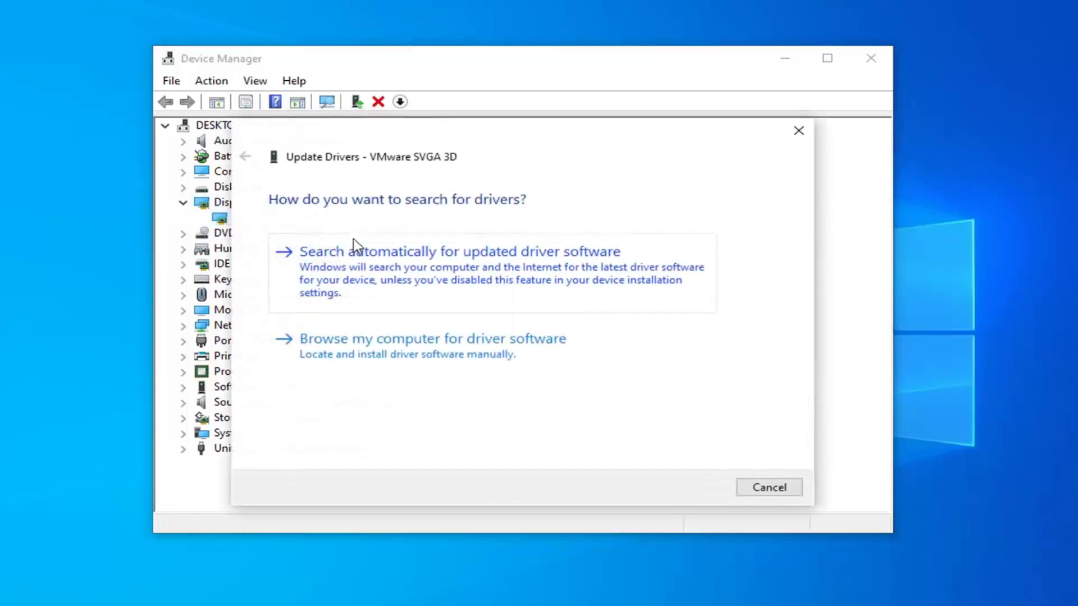
{"action": "left_click", "coordinate": [456, 266]}
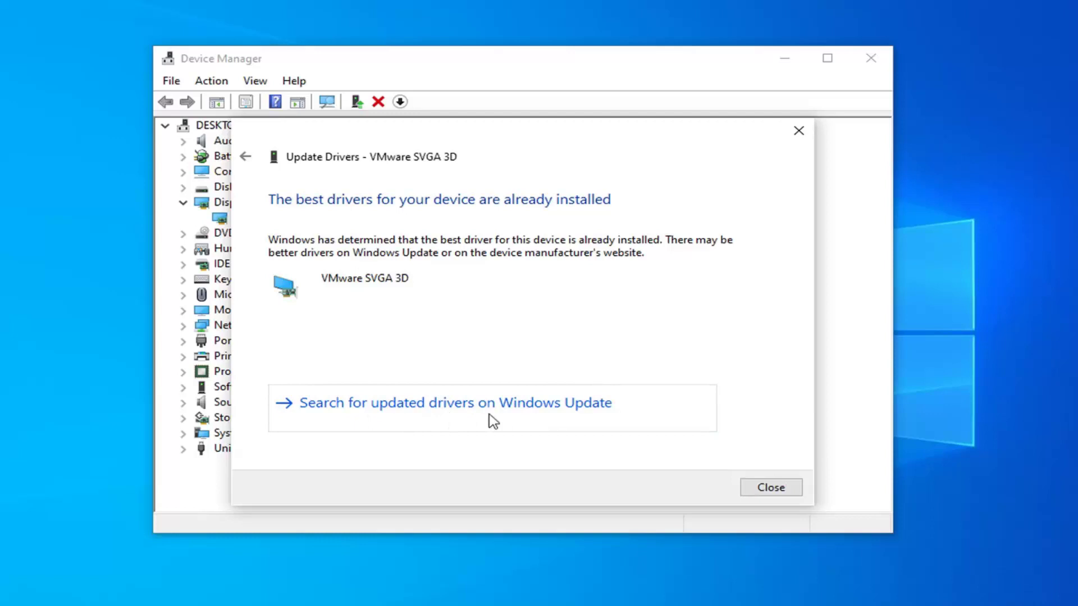
{"action": "left_click", "coordinate": [772, 493]}
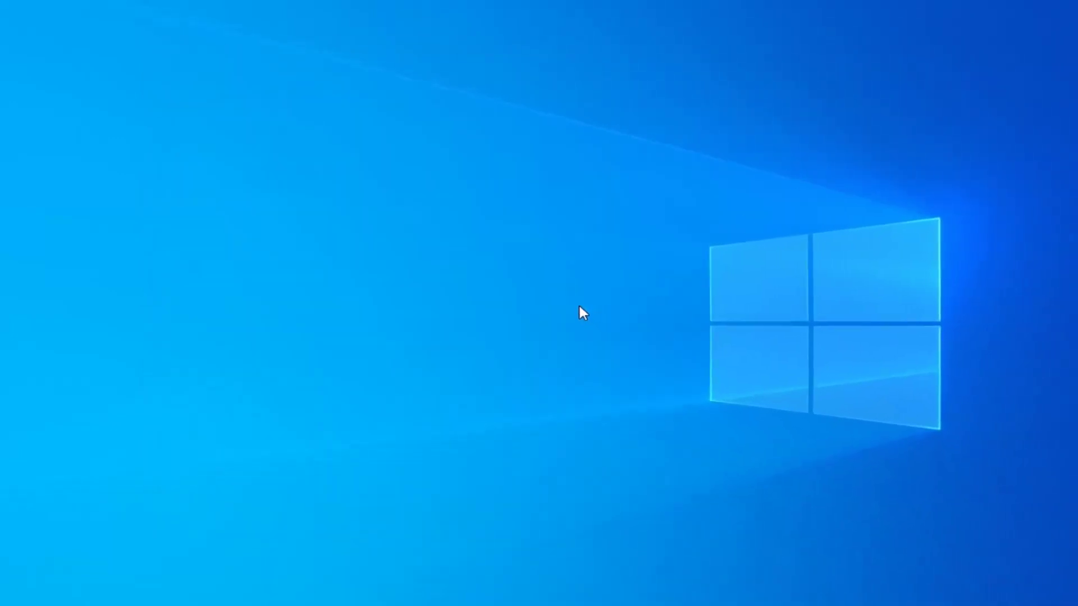
- Search Start for 'programs and features', open Apps & features, and scroll through the installed apps
{"action": "key", "text": "super"}
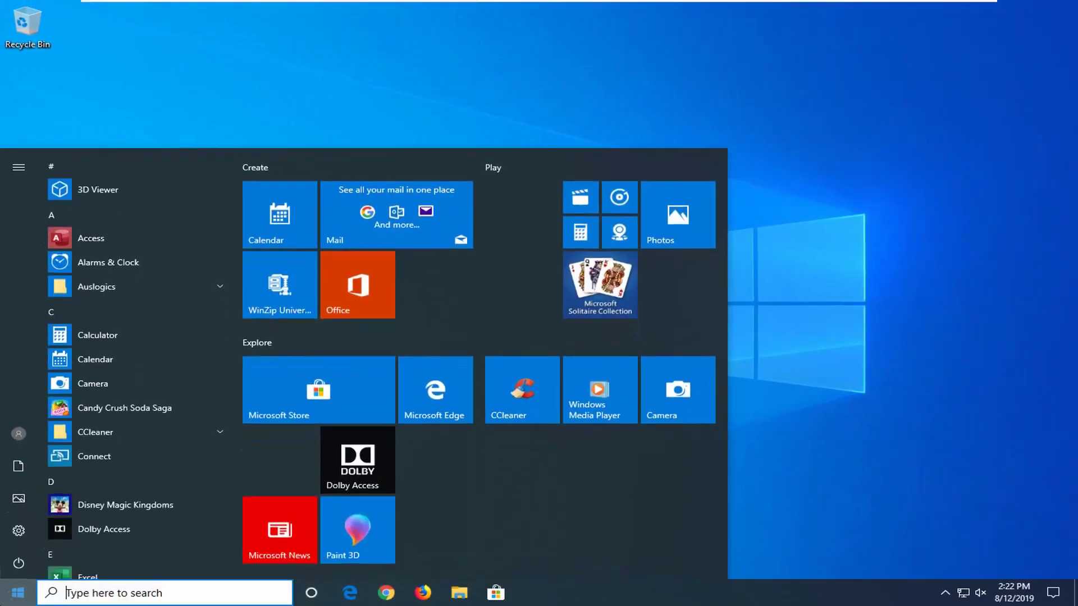
{"action": "type", "text": "porg"}
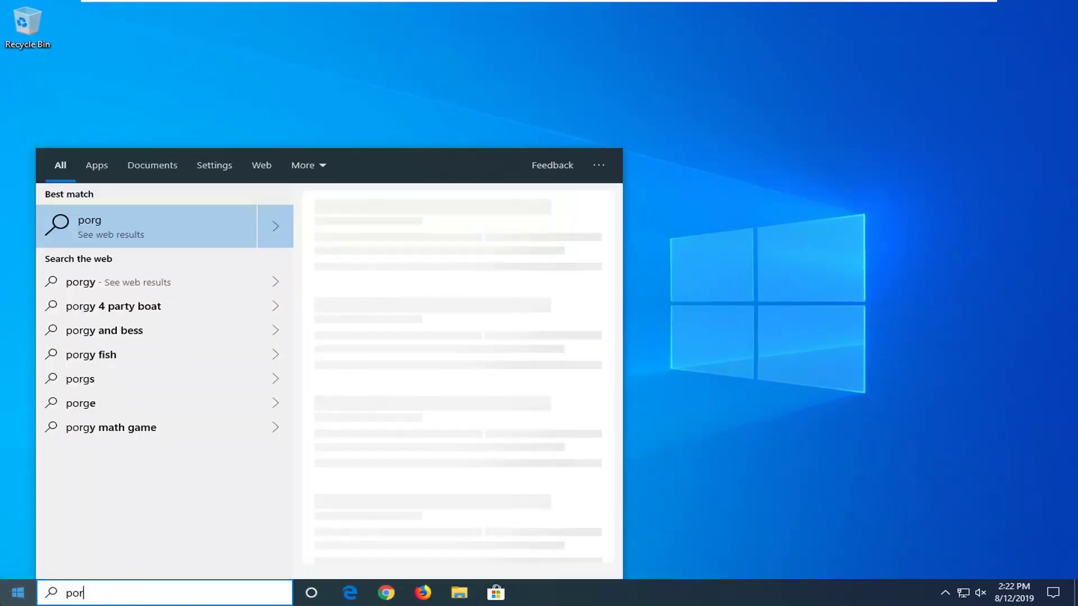
{"action": "key", "text": "BackSpace"}
{"action": "key", "text": "BackSpace"}
{"action": "key", "text": "BackSpace"}
{"action": "type", "text": "rograms and "}
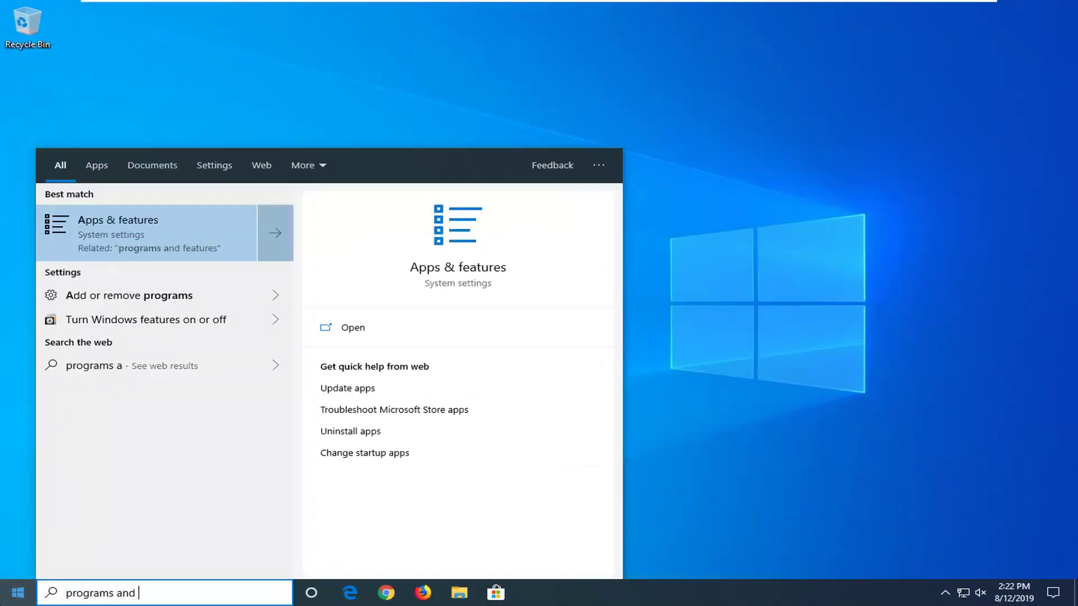
{"action": "type", "text": "features"}
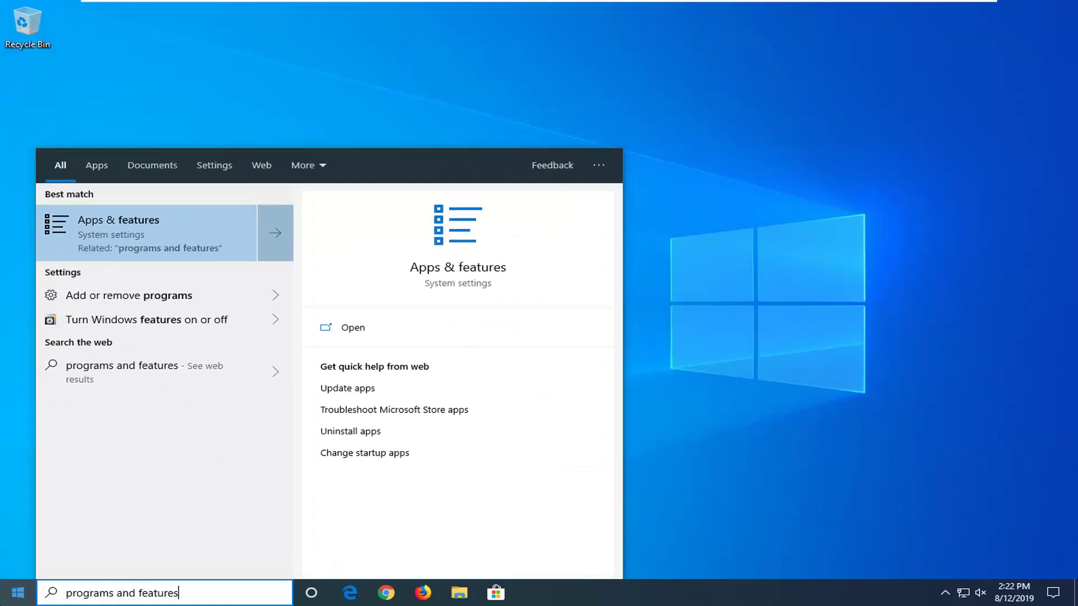
{"action": "left_click", "coordinate": [108, 239]}
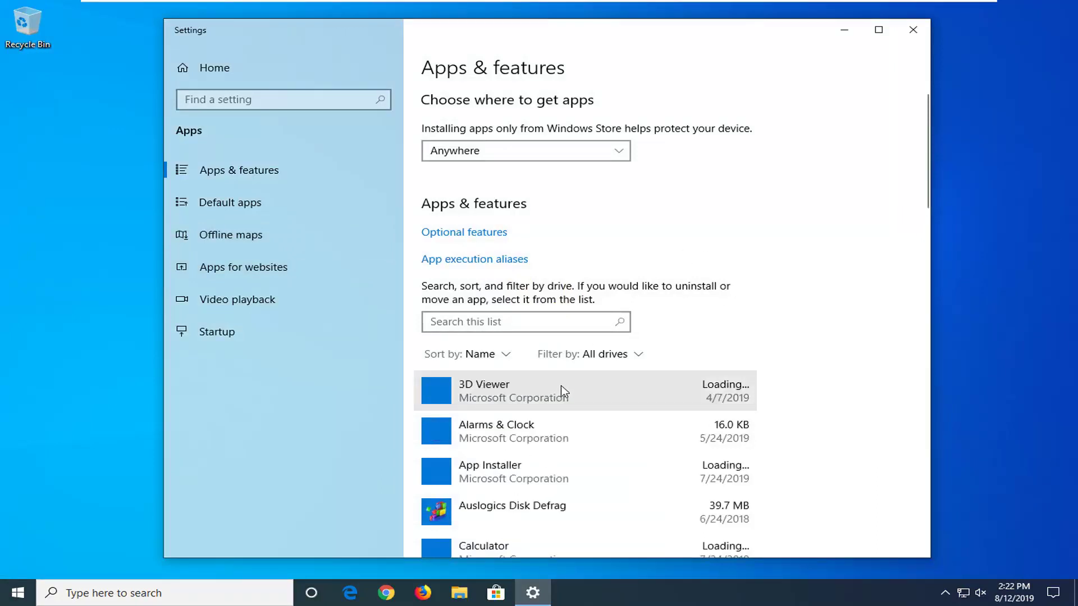
{"action": "scroll", "coordinate": [561, 392], "scroll_direction": "down", "scroll_amount": 1}
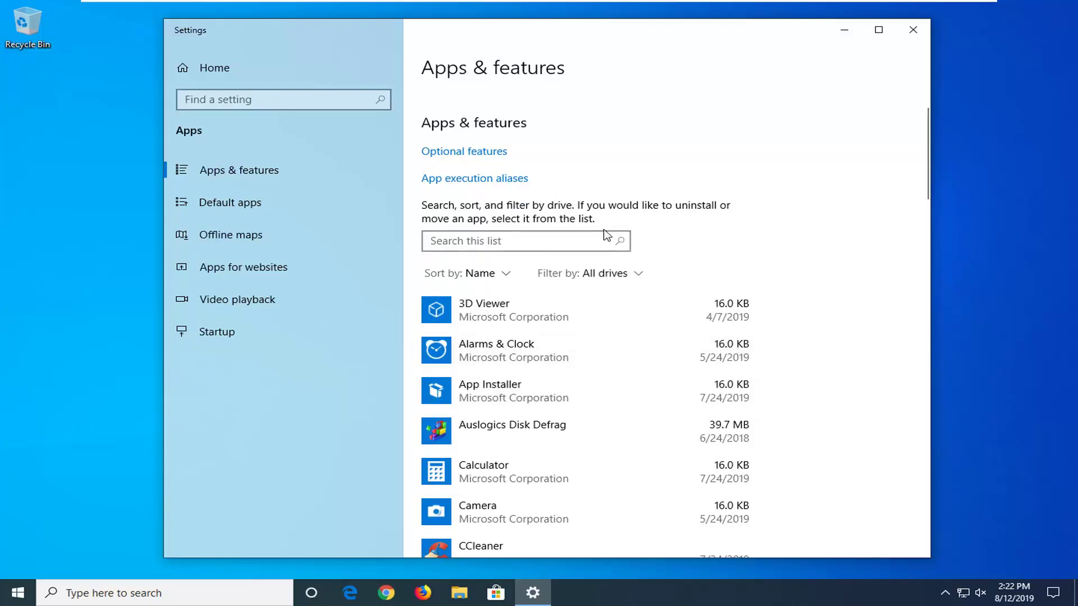
{"action": "scroll", "coordinate": [605, 241], "scroll_direction": "down", "scroll_amount": 1}
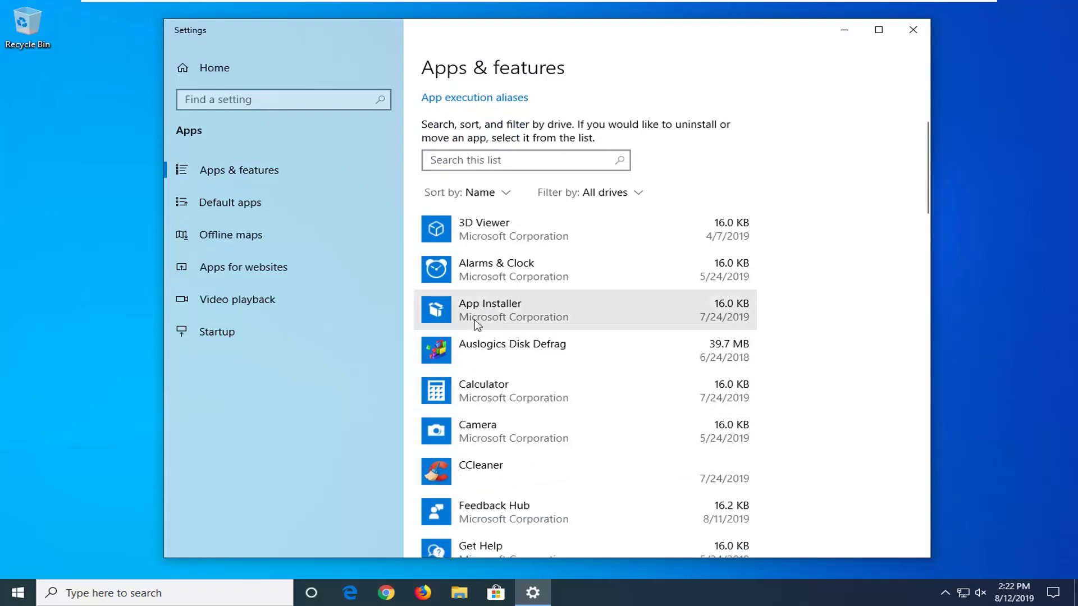
- Check the Move/Uninstall options for 3D Viewer and Alarms & Clock, scan the app list, then close Settings
{"action": "left_click", "coordinate": [491, 242]}
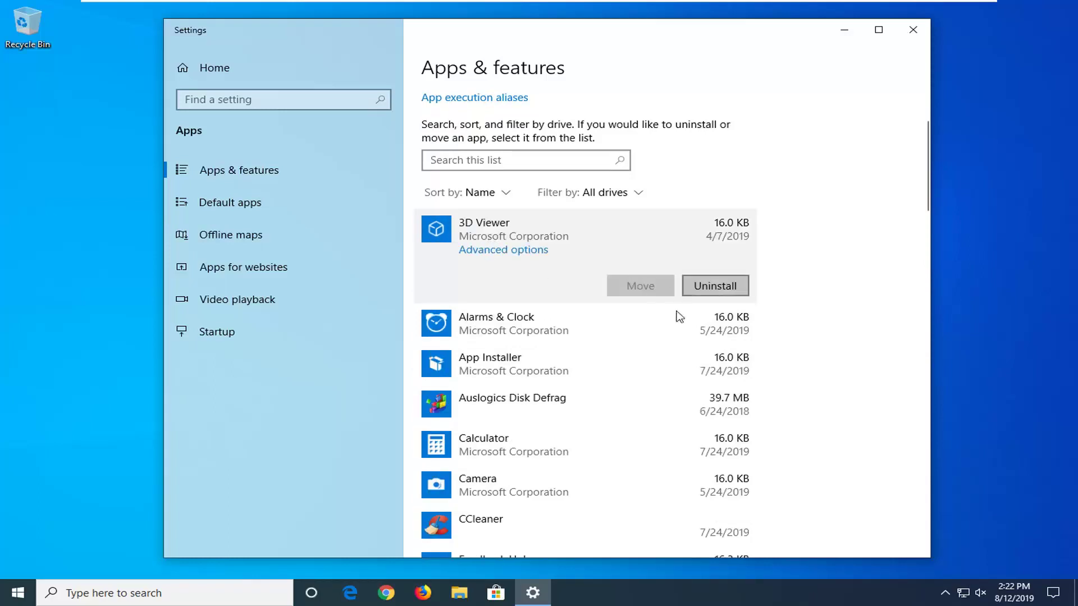
{"action": "left_click", "coordinate": [507, 329]}
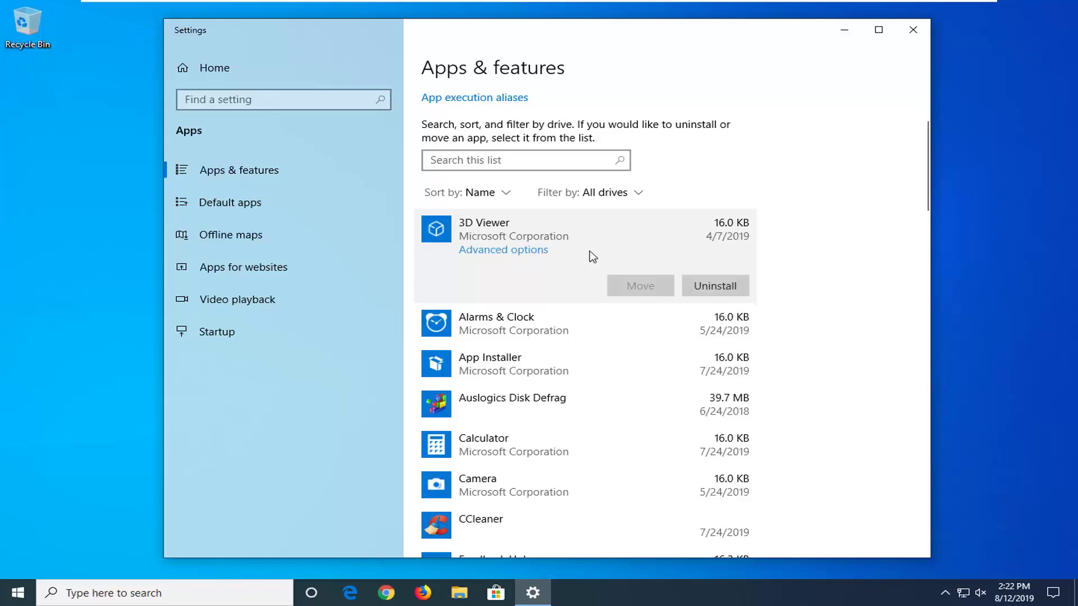
{"action": "left_click", "coordinate": [508, 336]}
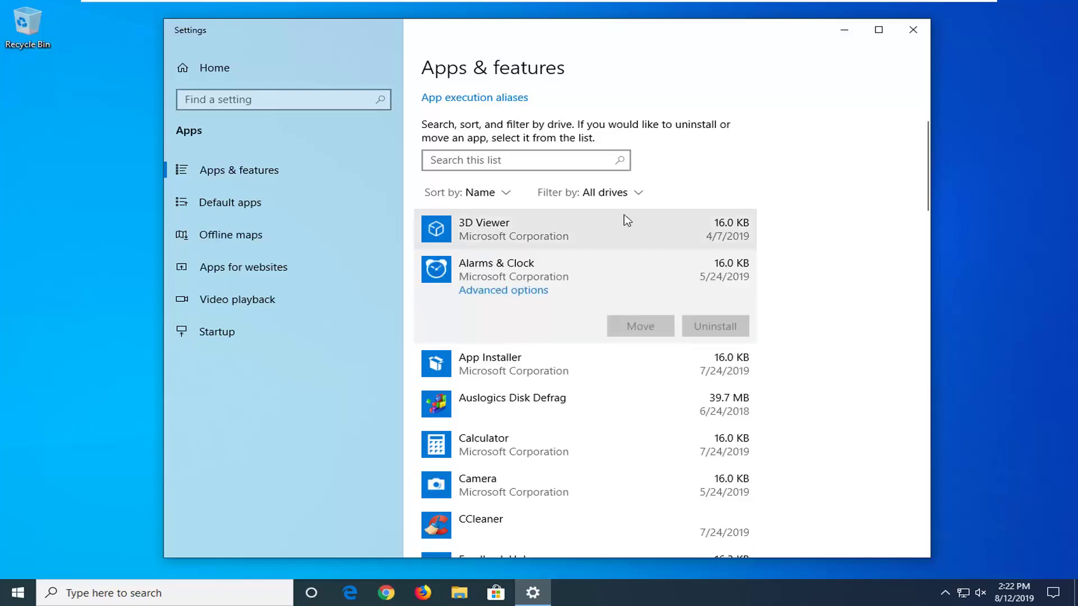
{"action": "scroll", "coordinate": [556, 353], "scroll_direction": "down", "scroll_amount": 2}
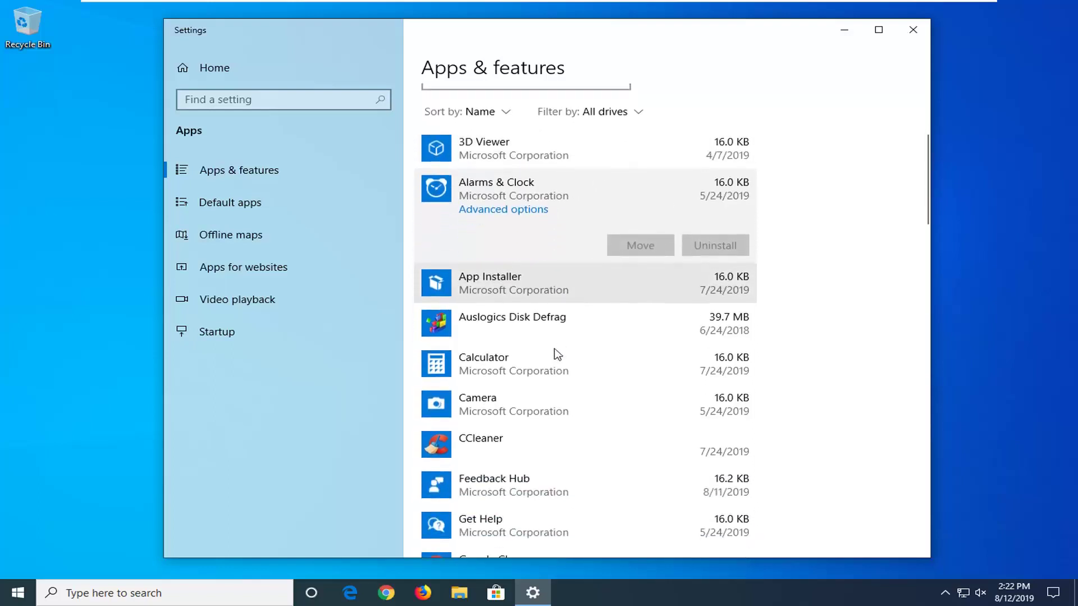
{"action": "scroll", "coordinate": [508, 407], "scroll_direction": "down", "scroll_amount": 4}
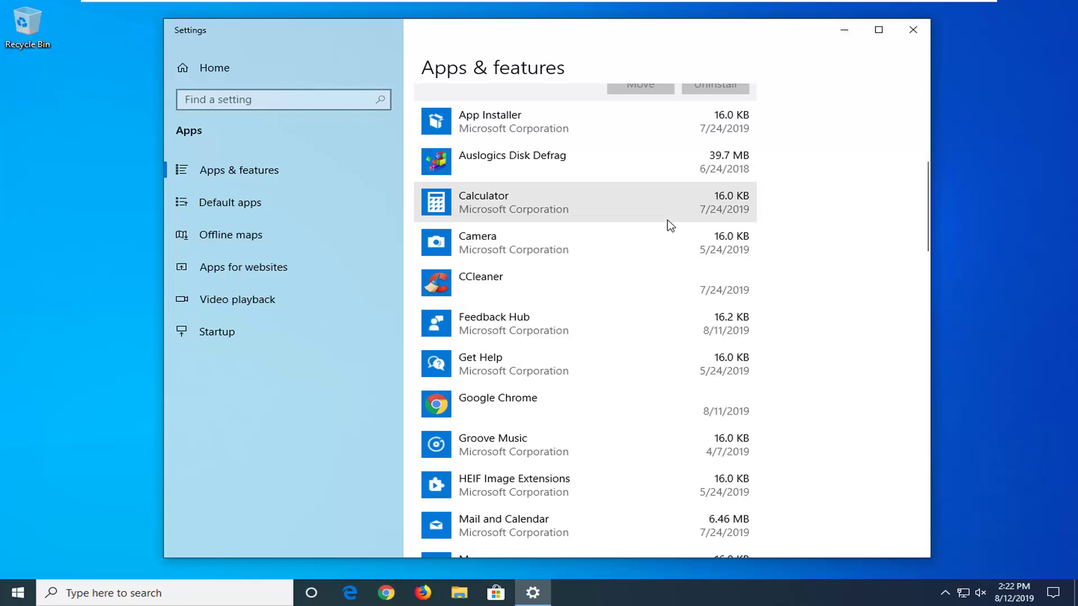
{"action": "scroll", "coordinate": [670, 222], "scroll_direction": "up", "scroll_amount": 7}
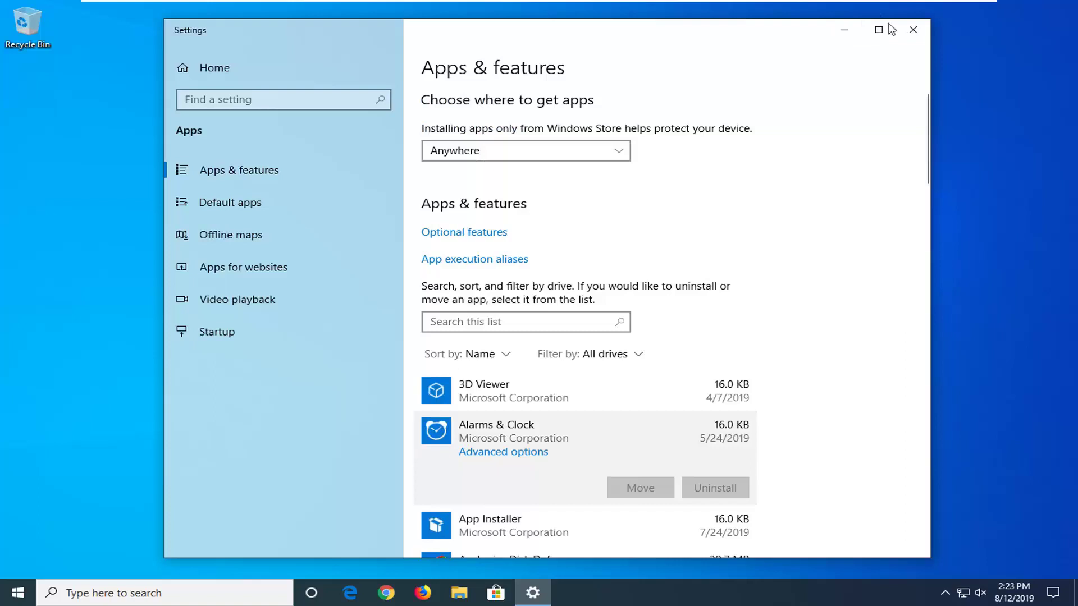
{"action": "left_click", "coordinate": [913, 30]}
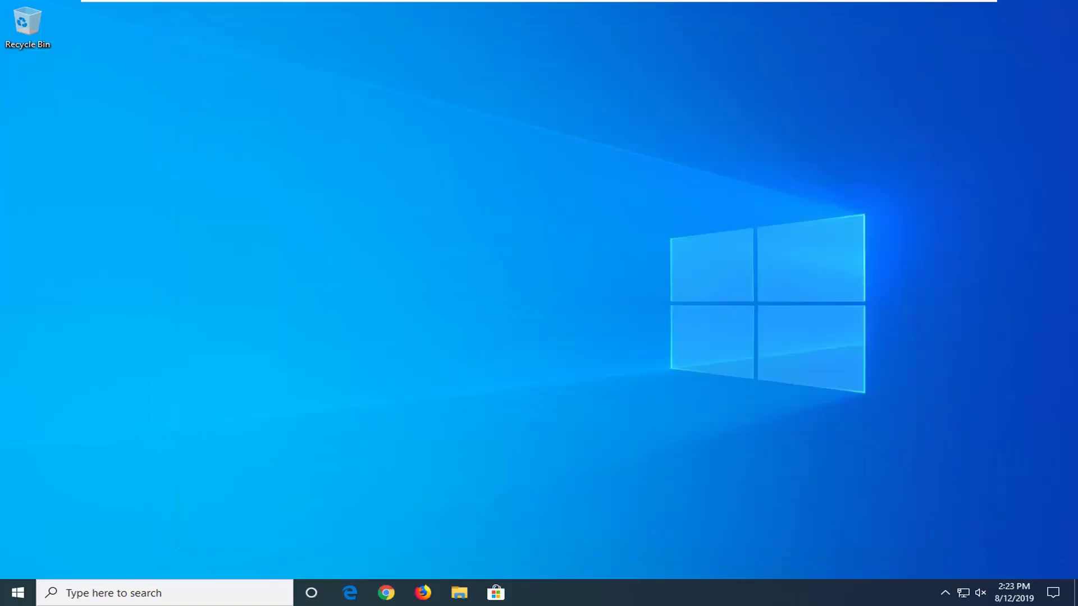